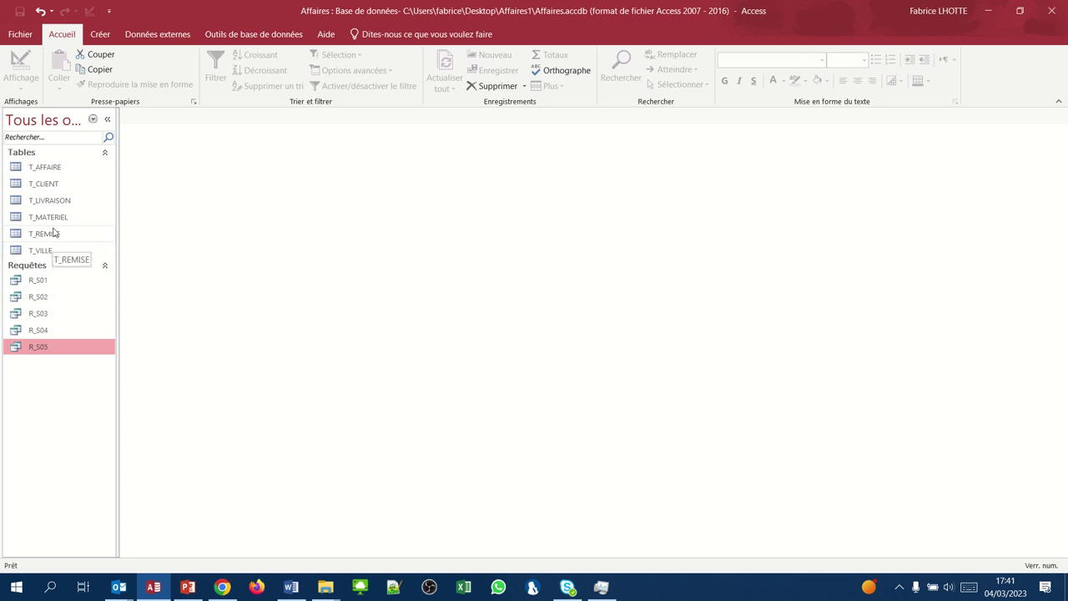
# Step: Look over the records of the T_CLIENT table and create a new query in design view based on that table
pyautogui.doubleClick(44, 184)
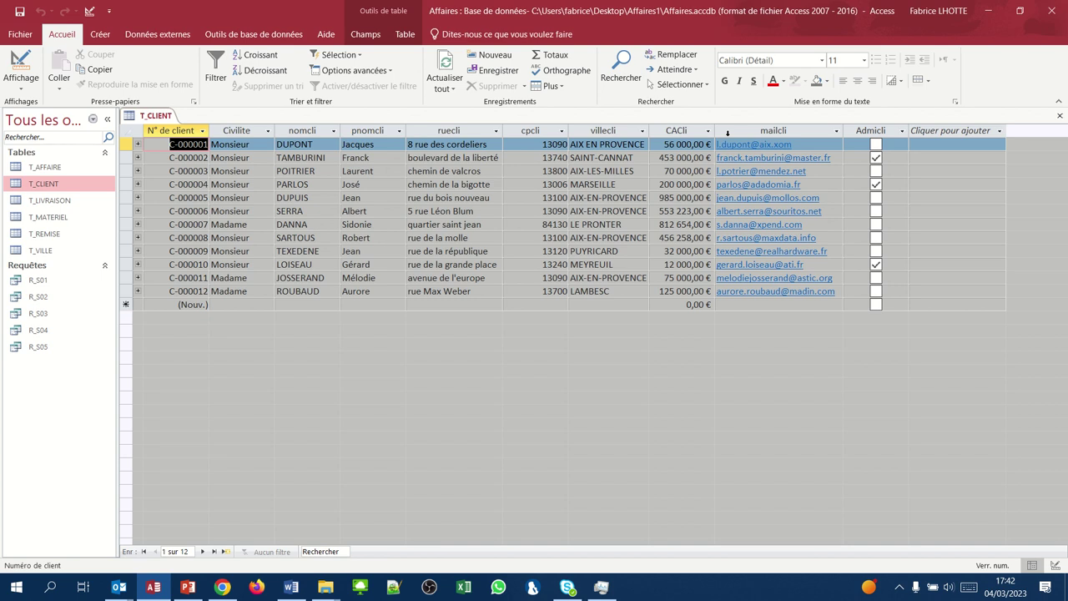
pyautogui.click(1058, 116)
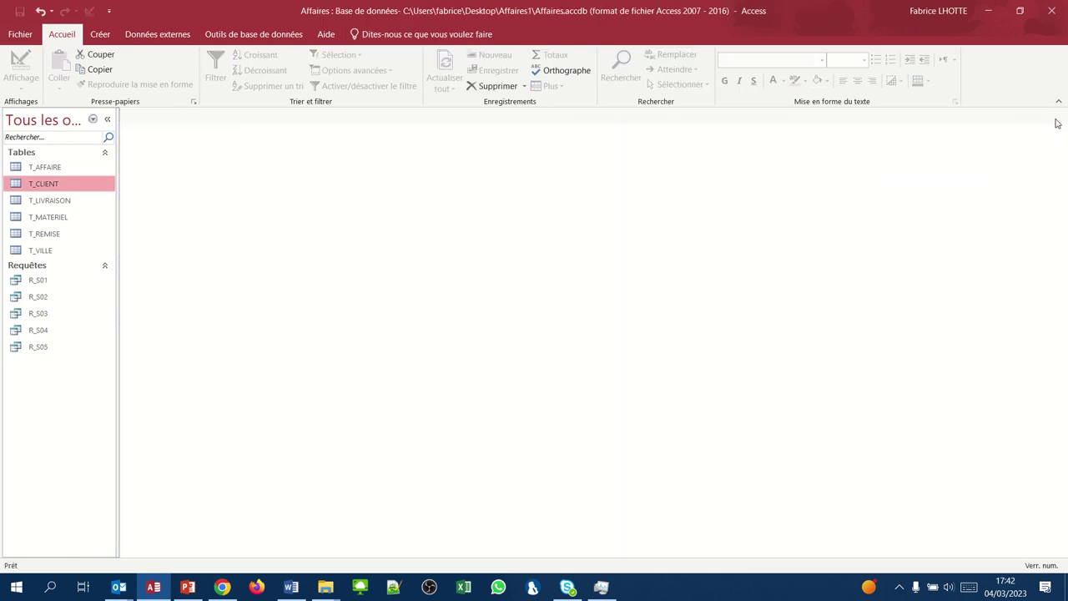
pyautogui.click(100, 35)
pyautogui.click(232, 77)
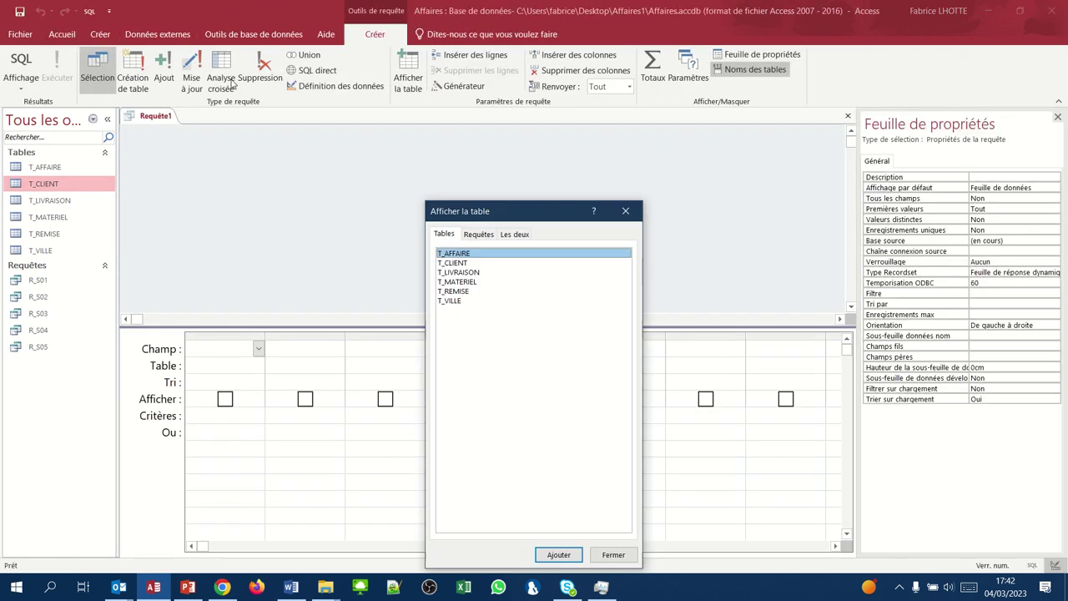
pyautogui.click(451, 264)
pyautogui.click(568, 555)
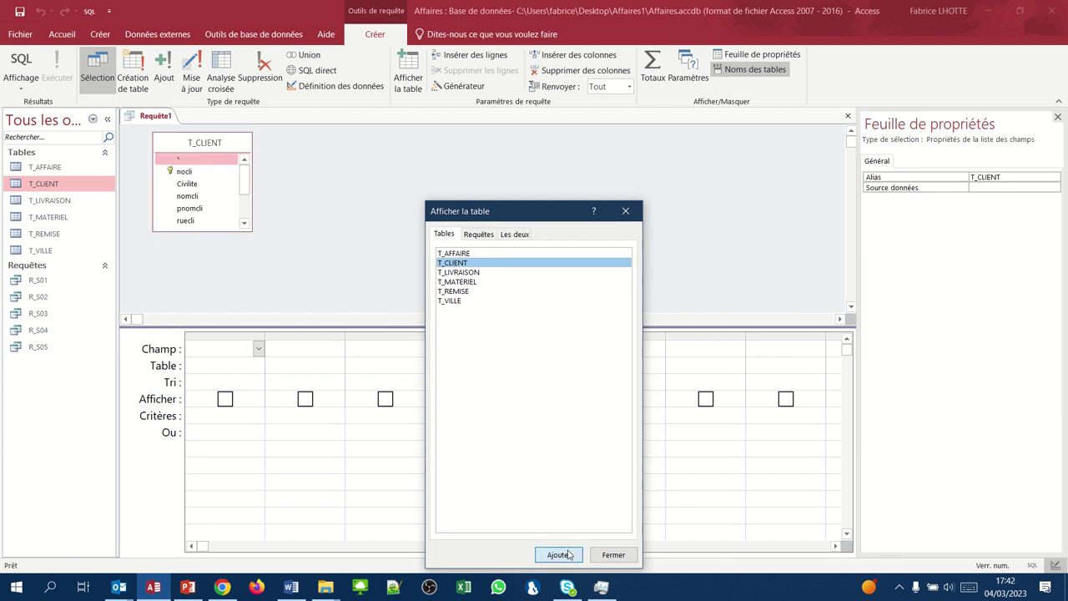
pyautogui.click(612, 555)
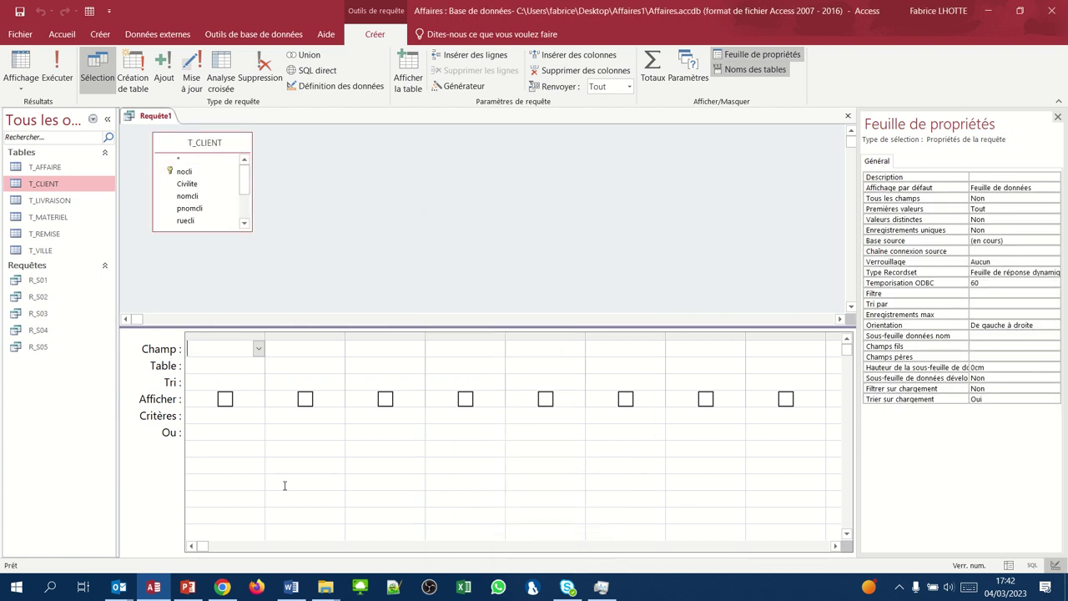
# Step: Add the nomcli and CACli fields from T_CLIENT to the query grid
pyautogui.doubleClick(181, 199)
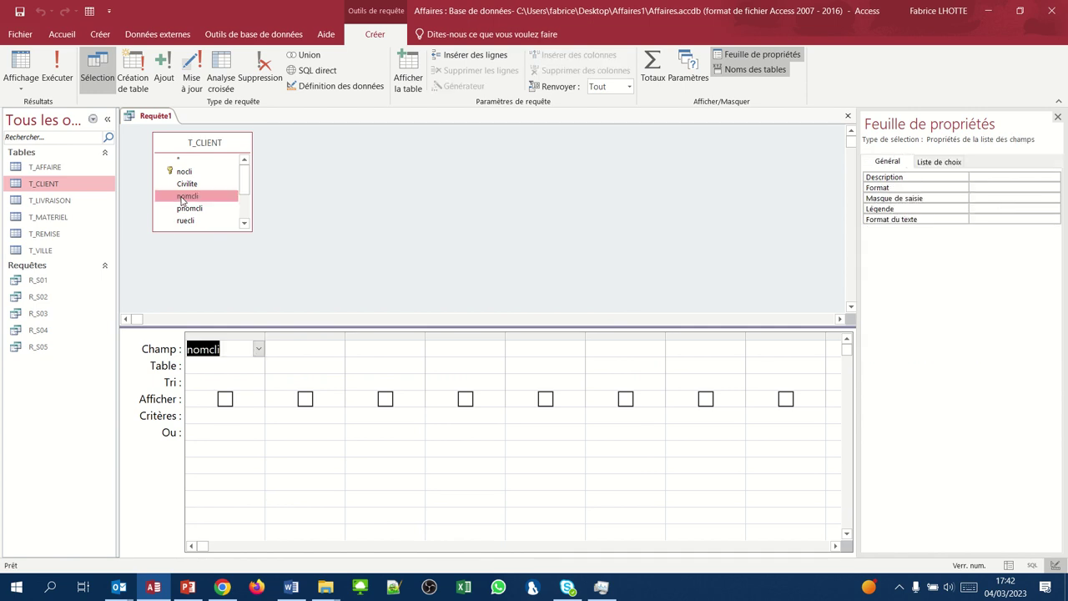
pyautogui.click(244, 224)
pyautogui.click(244, 223)
pyautogui.click(244, 223)
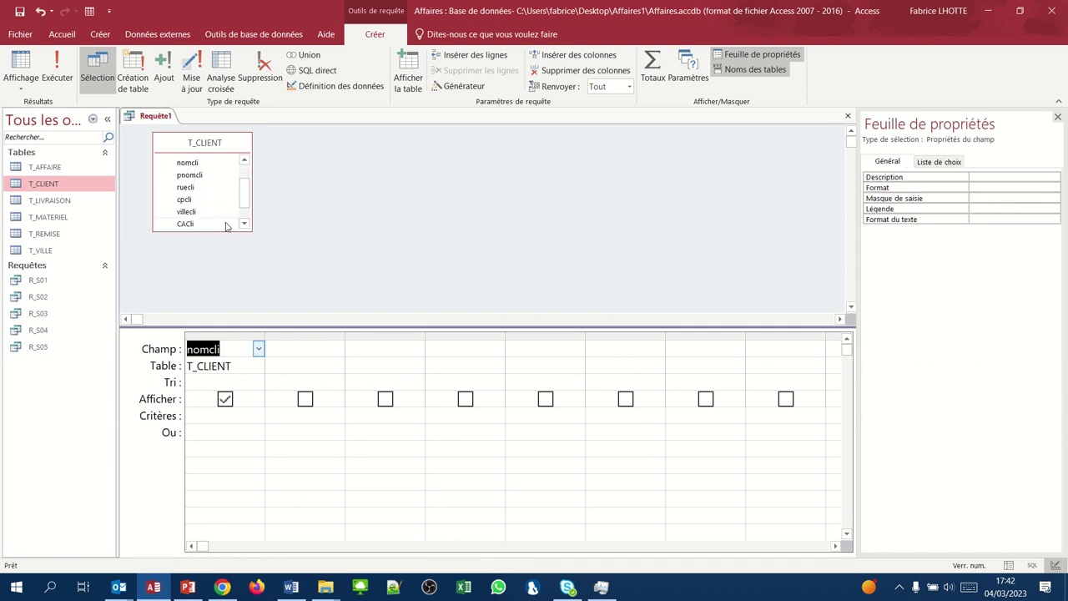
pyautogui.doubleClick(201, 225)
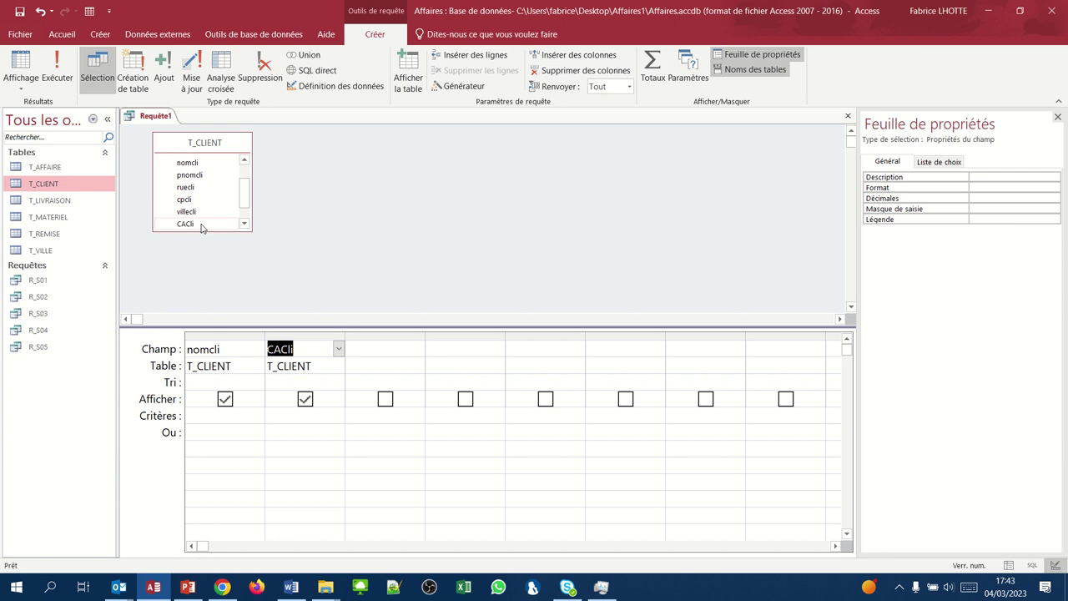
# Step: Give the CACli column the alias "CA HT" and display the query results
pyautogui.click(269, 351)
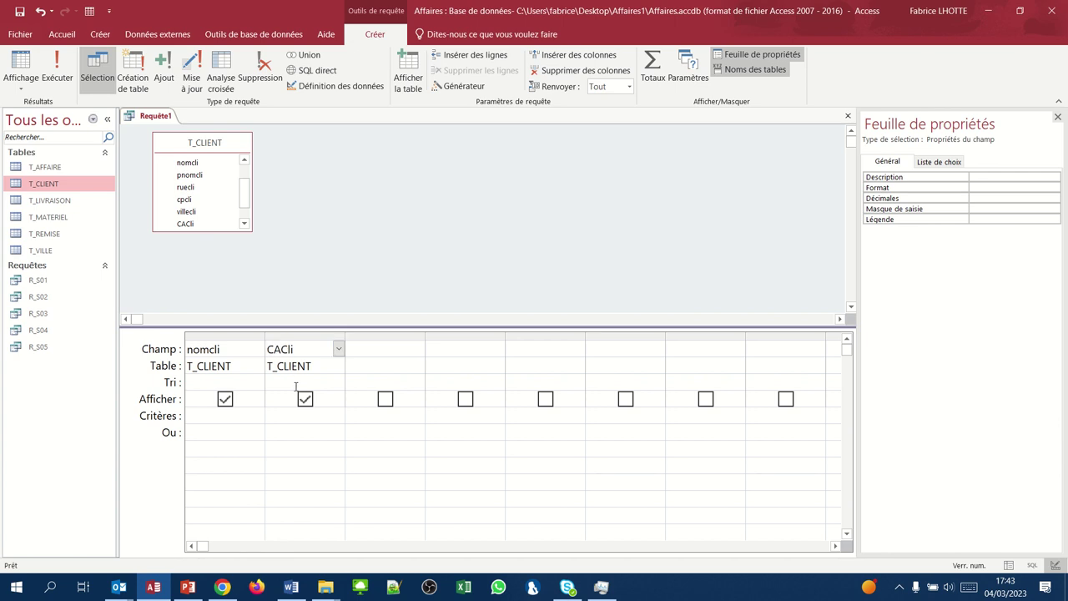
pyautogui.write('CA ')
pyautogui.write('HT')
pyautogui.write(':')
pyautogui.write(':')
pyautogui.click(21, 65)
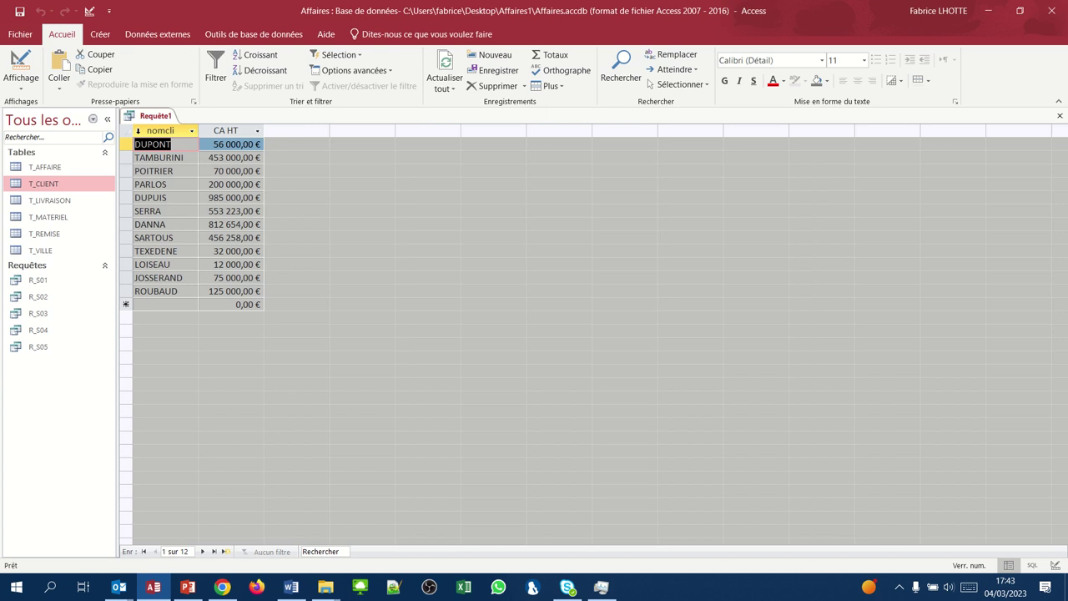
# Step: Return to the query design and give the nomcli column the alias "Nom du client"
pyautogui.click(21, 81)
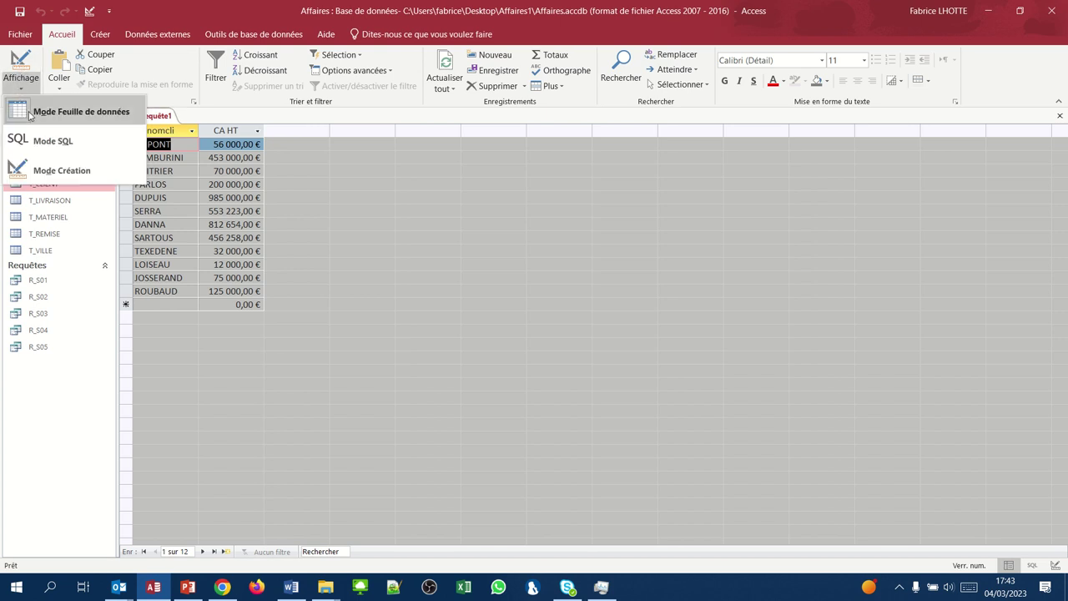
pyautogui.click(44, 169)
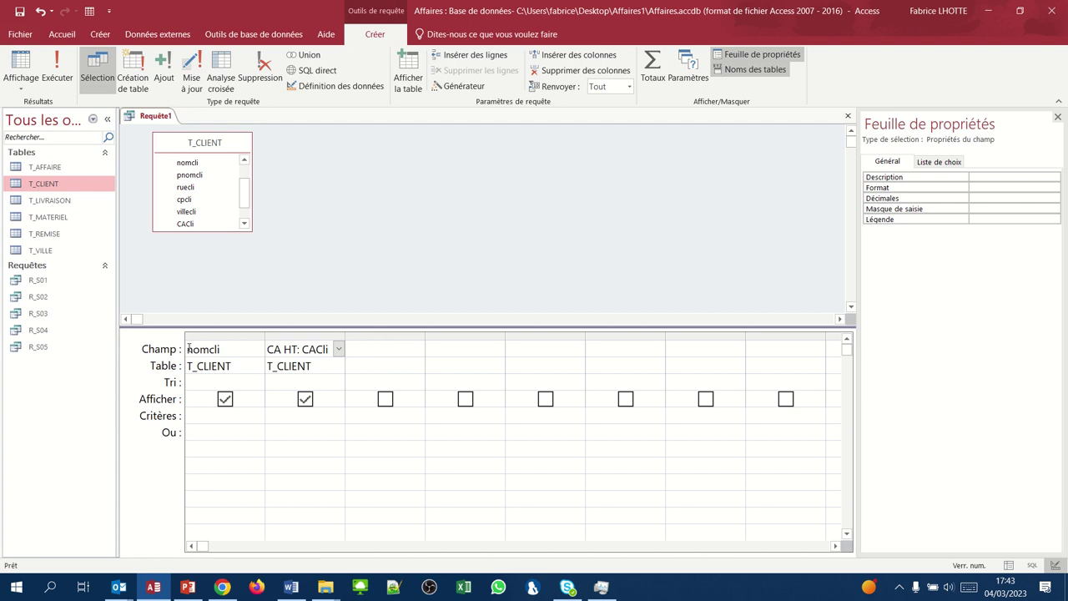
pyautogui.click(189, 349)
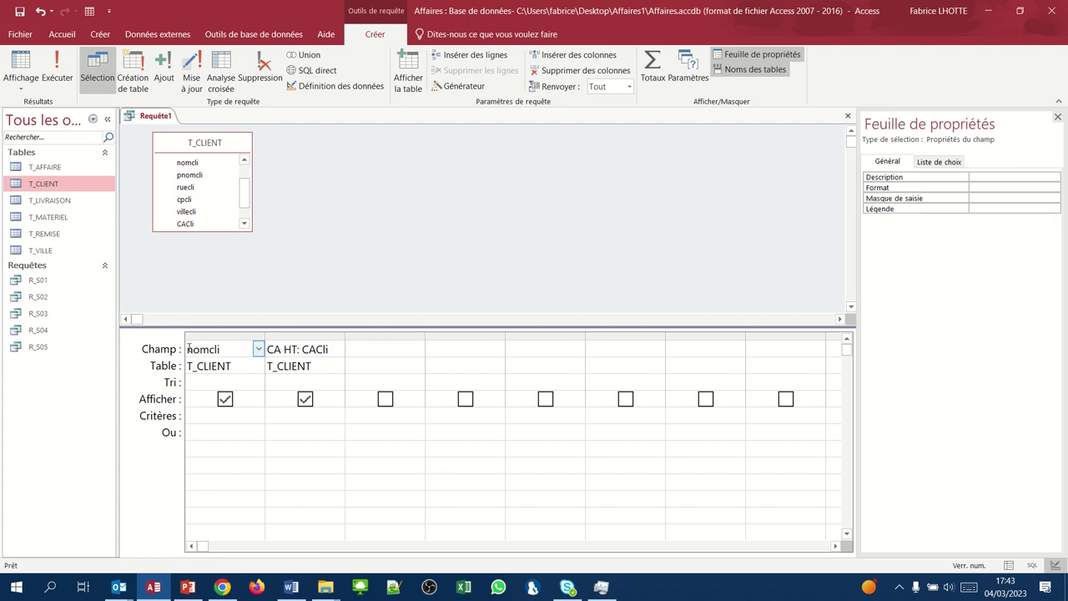
pyautogui.write('Nom du ')
pyautogui.write('client')
pyautogui.write(':')
pyautogui.press('Tab')
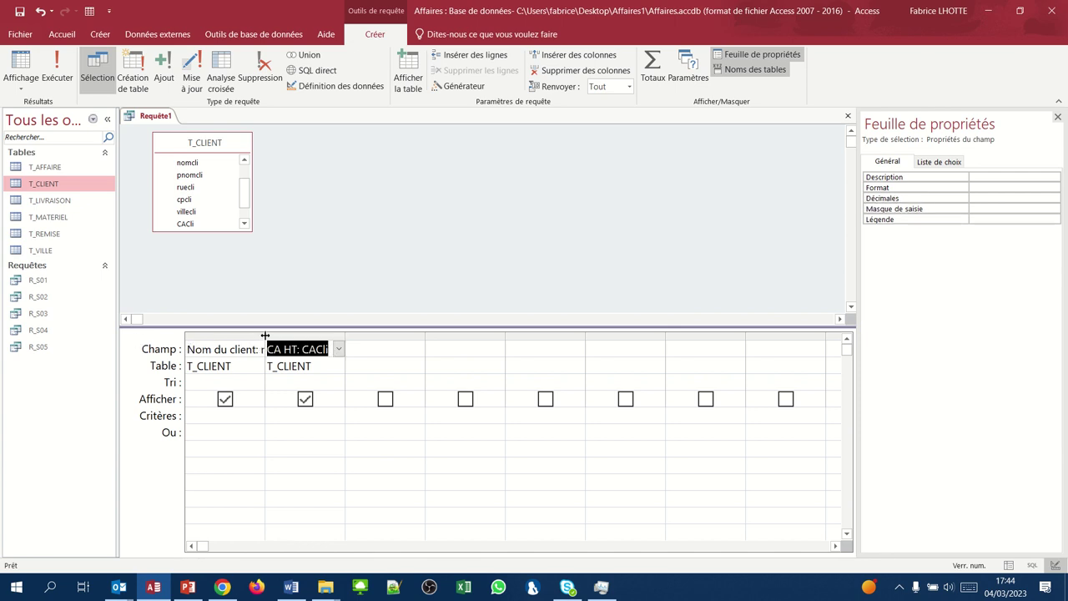
# Step: Widen the "Nom du client" column in both the design grid and the results datasheet so its full text fits
pyautogui.moveTo(265, 335); pyautogui.dragTo(314, 338)
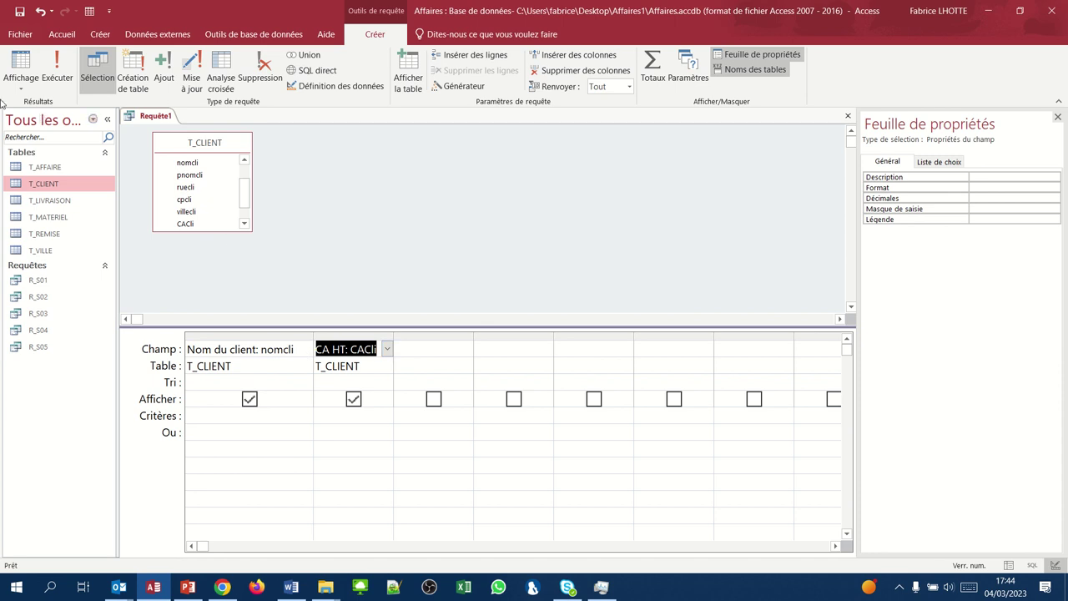
pyautogui.click(32, 58)
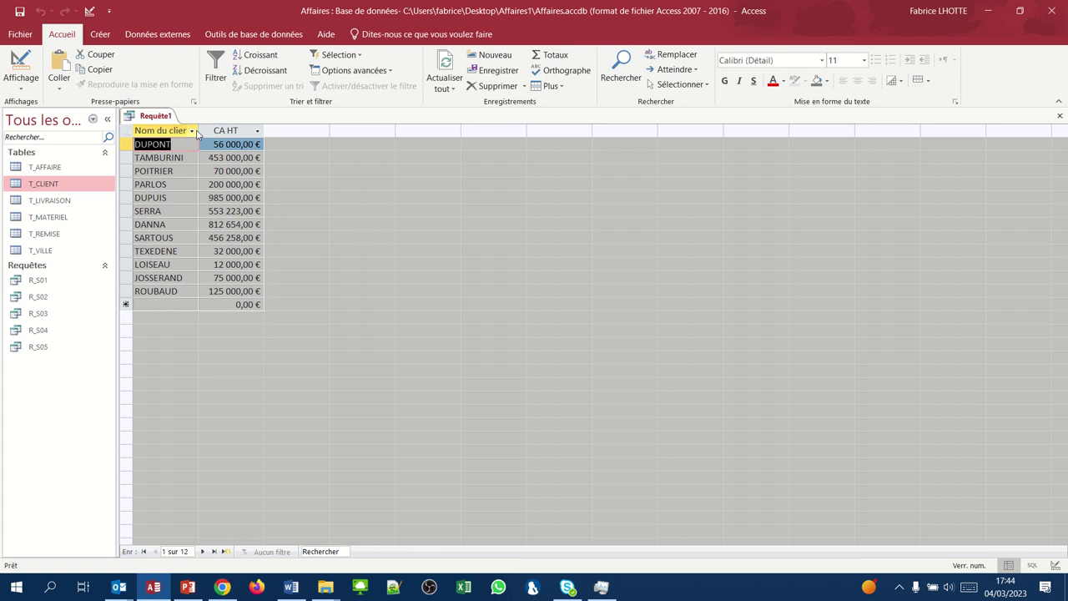
pyautogui.moveTo(198, 130); pyautogui.dragTo(226, 130)
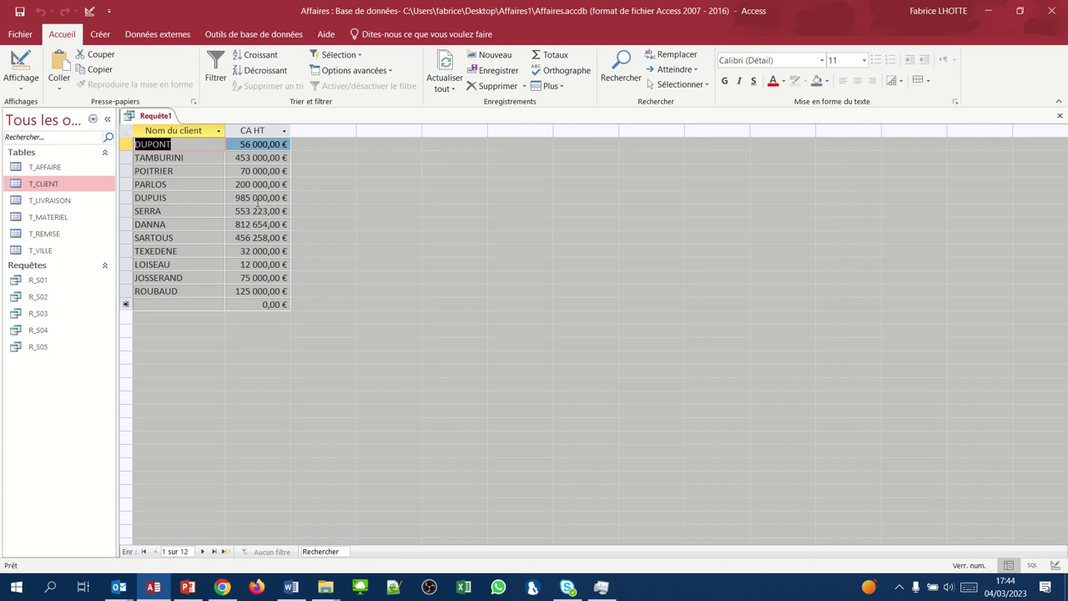
# Step: Add a calculated field "CA TTC" that multiplies CACli by 1,2 to the query design and display the results
pyautogui.click(19, 72)
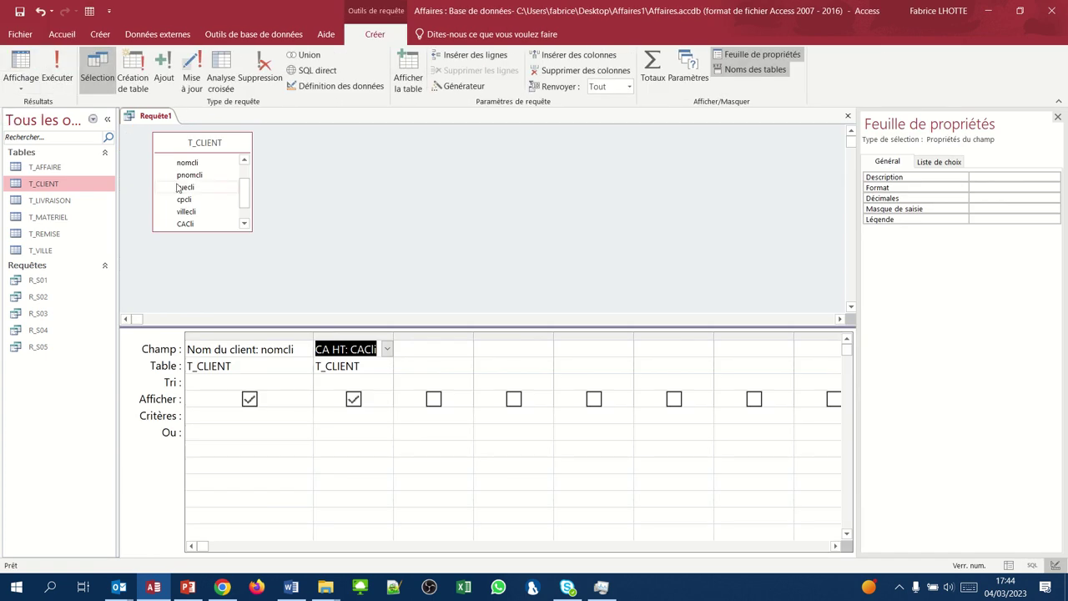
pyautogui.doubleClick(190, 225)
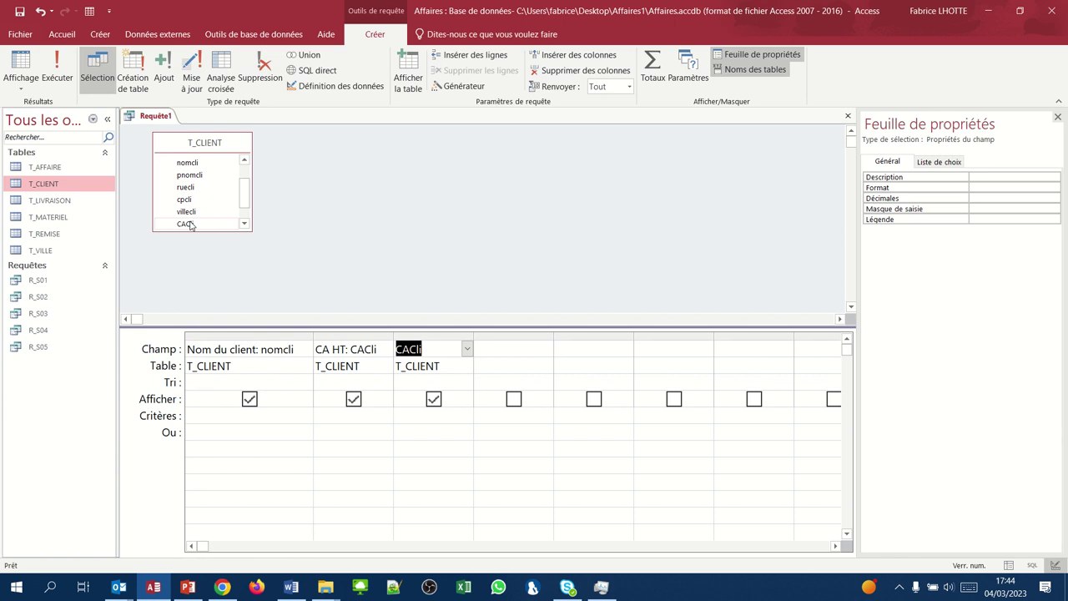
pyautogui.click(427, 349)
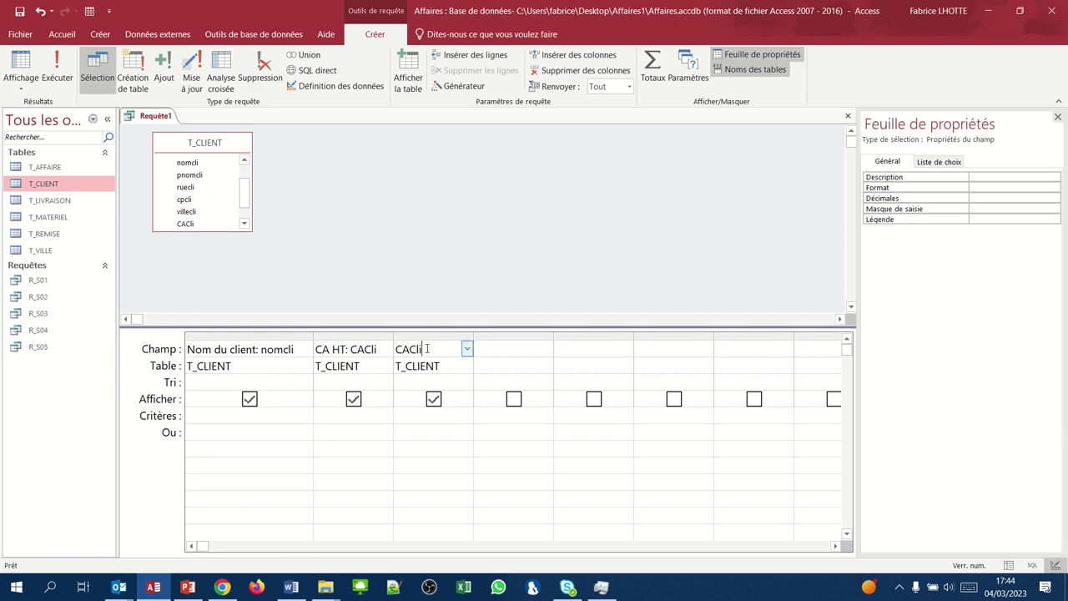
pyautogui.write('*1,2')
pyautogui.click(397, 351)
pyautogui.write('CA TTC:')
pyautogui.press('Tab')
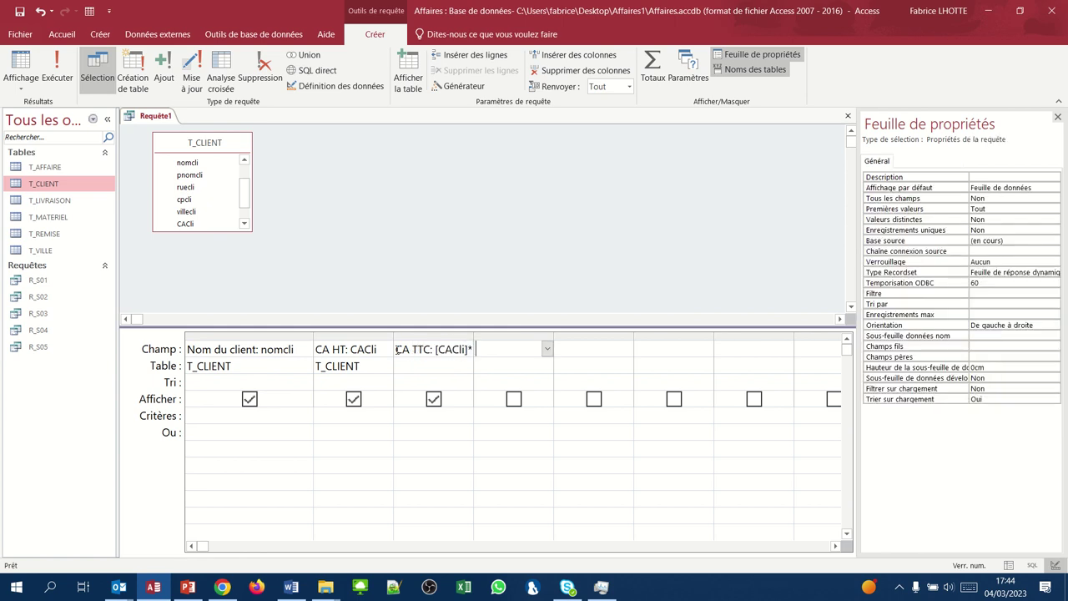
pyautogui.click(13, 66)
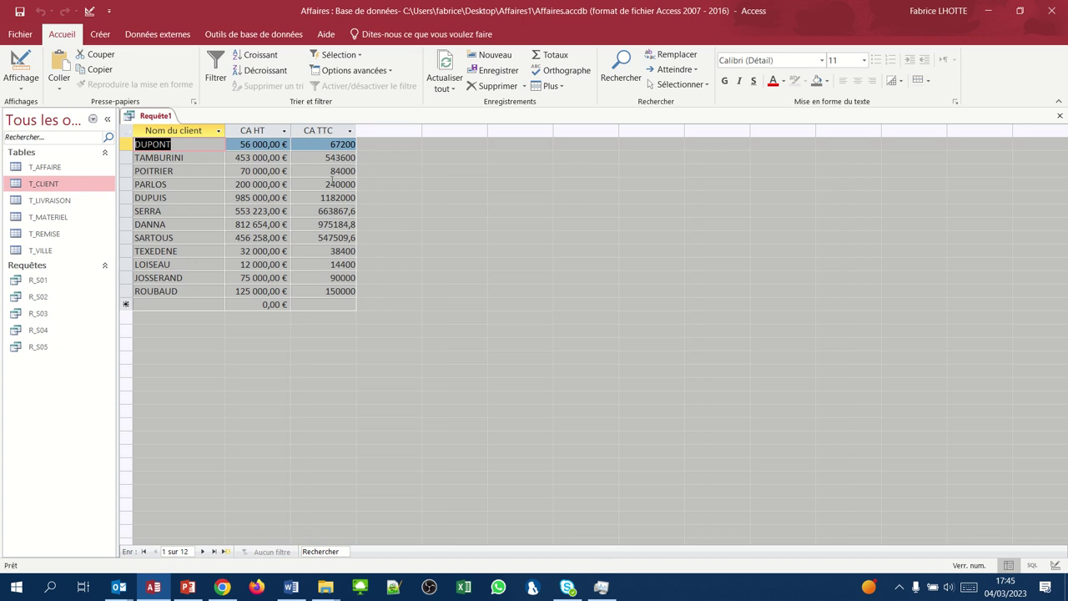
# Step: Set the format of the CA TTC field to Euro in the query design and display the results
pyautogui.click(18, 59)
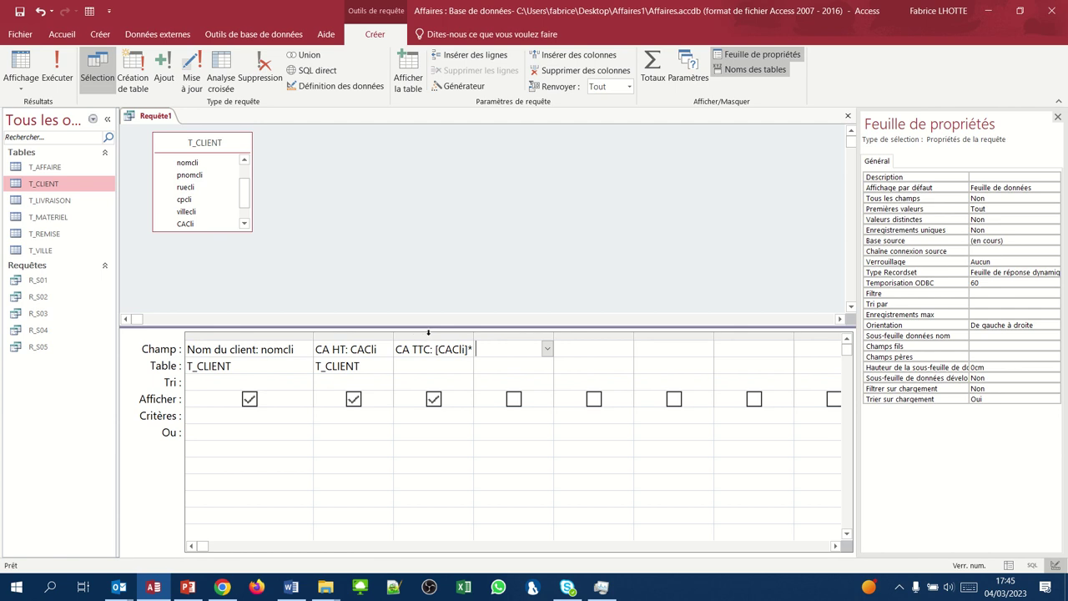
pyautogui.click(428, 333)
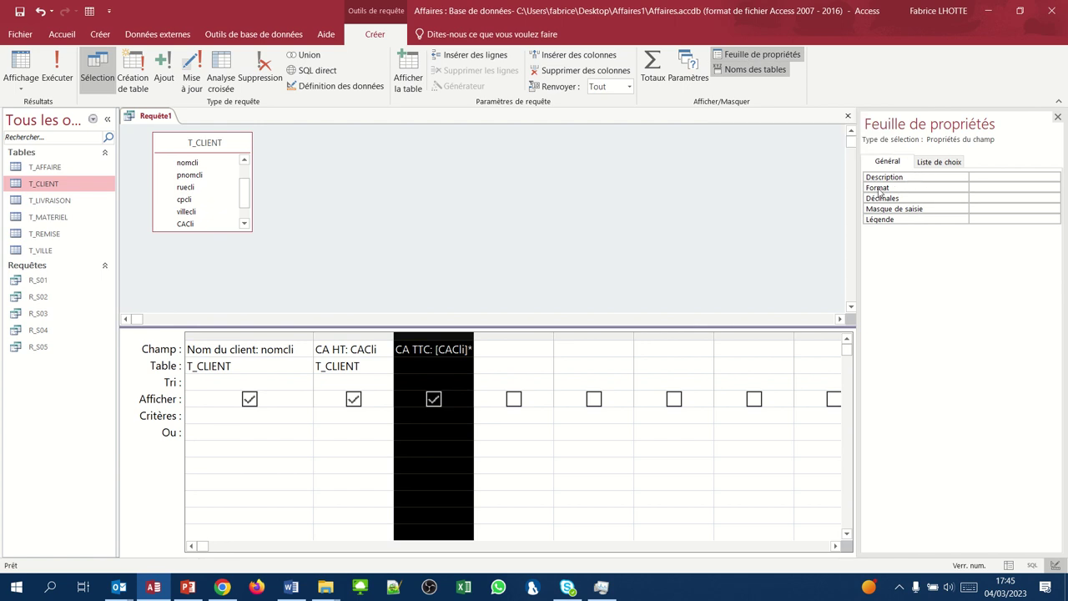
pyautogui.click(981, 188)
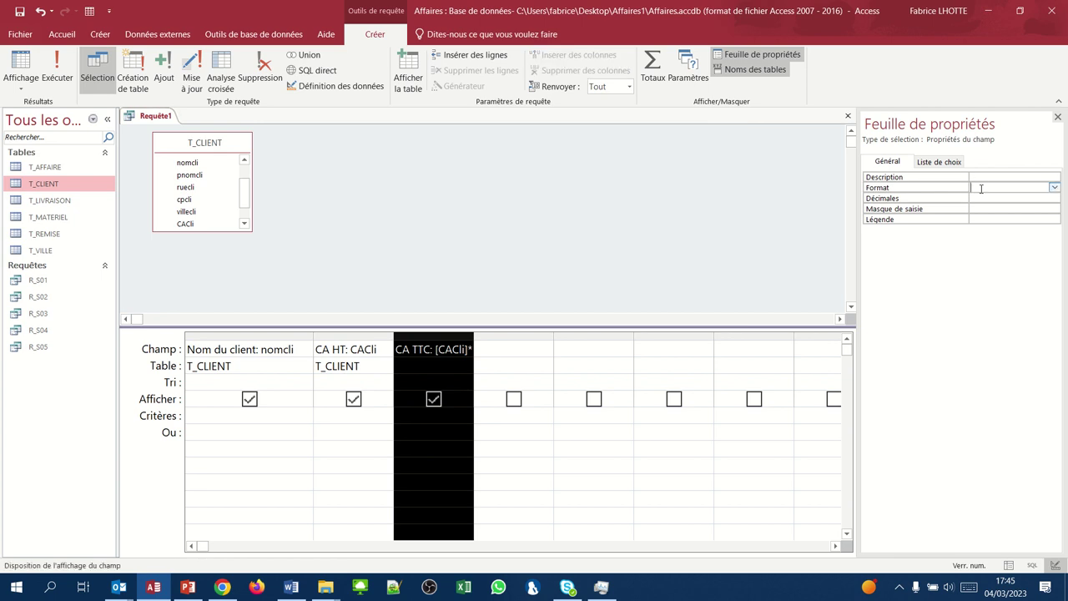
pyautogui.click(1055, 188)
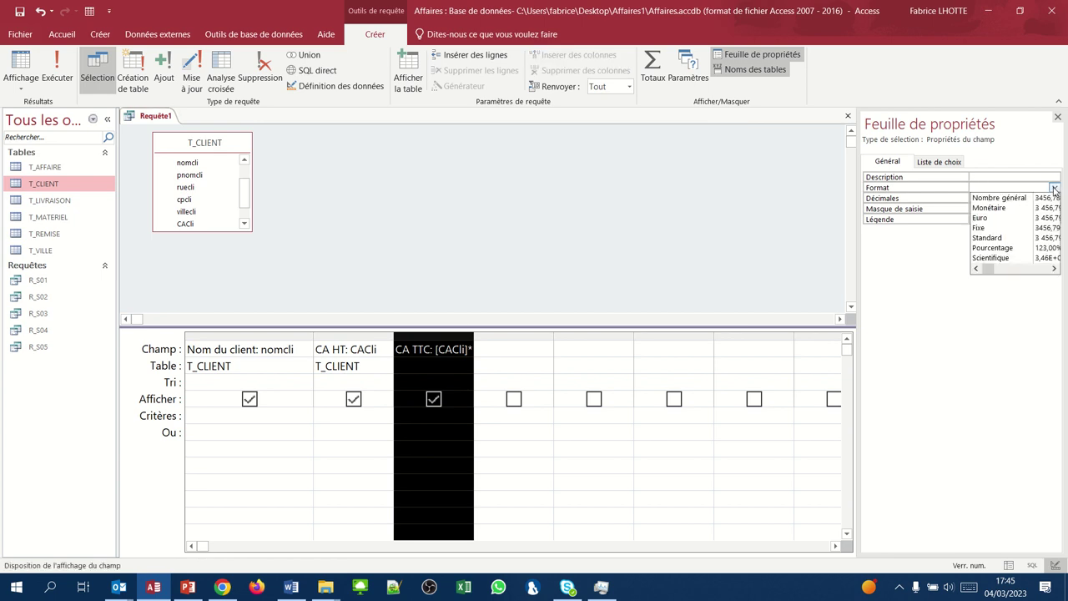
pyautogui.click(1014, 219)
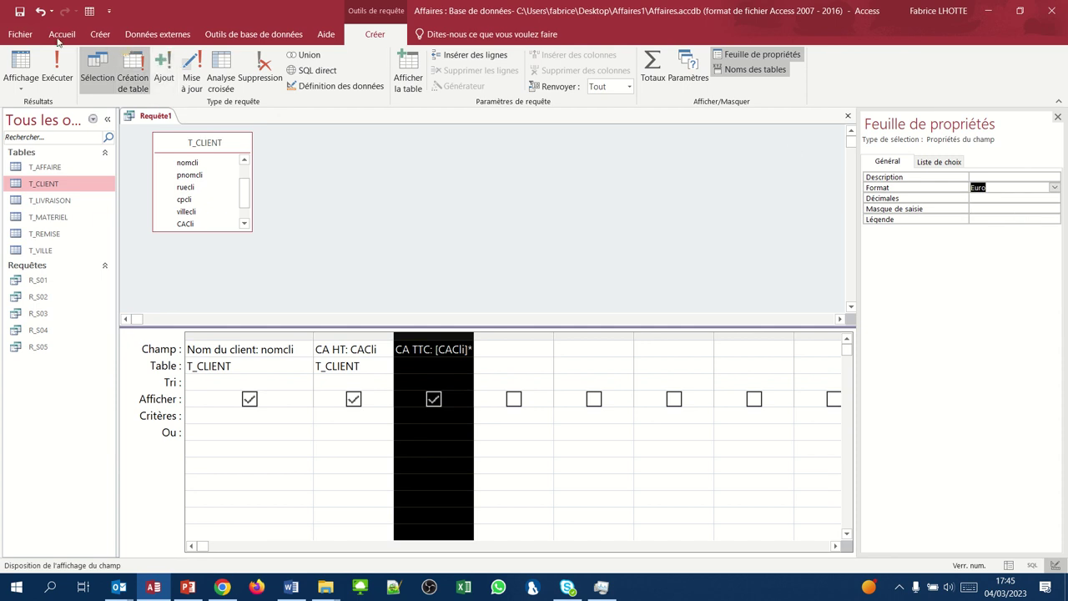
pyautogui.click(21, 63)
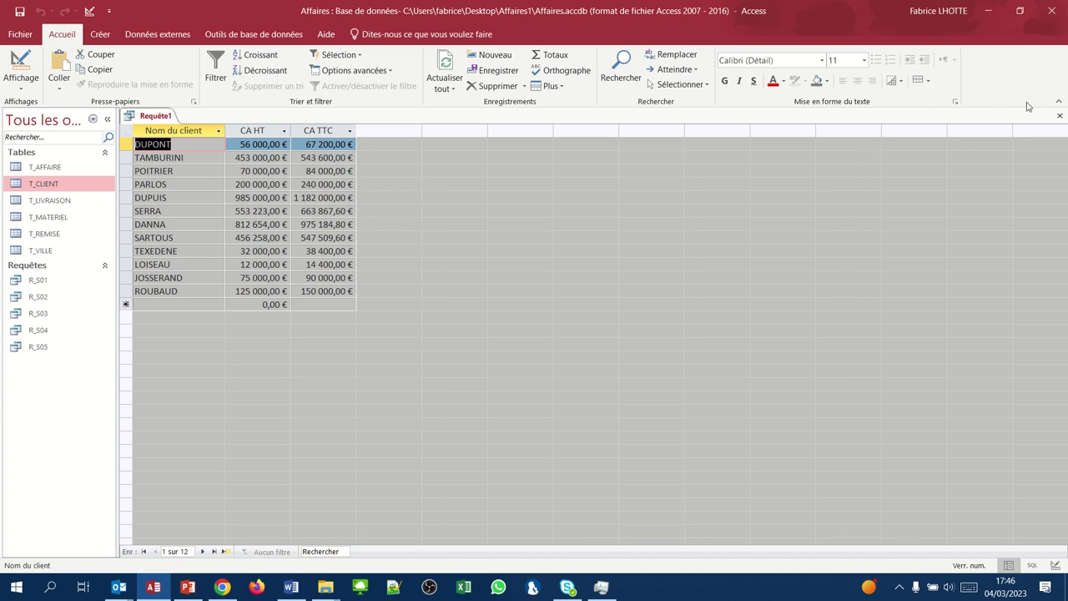
# Step: Close the query and save it under the name R_S06
pyautogui.click(1060, 116)
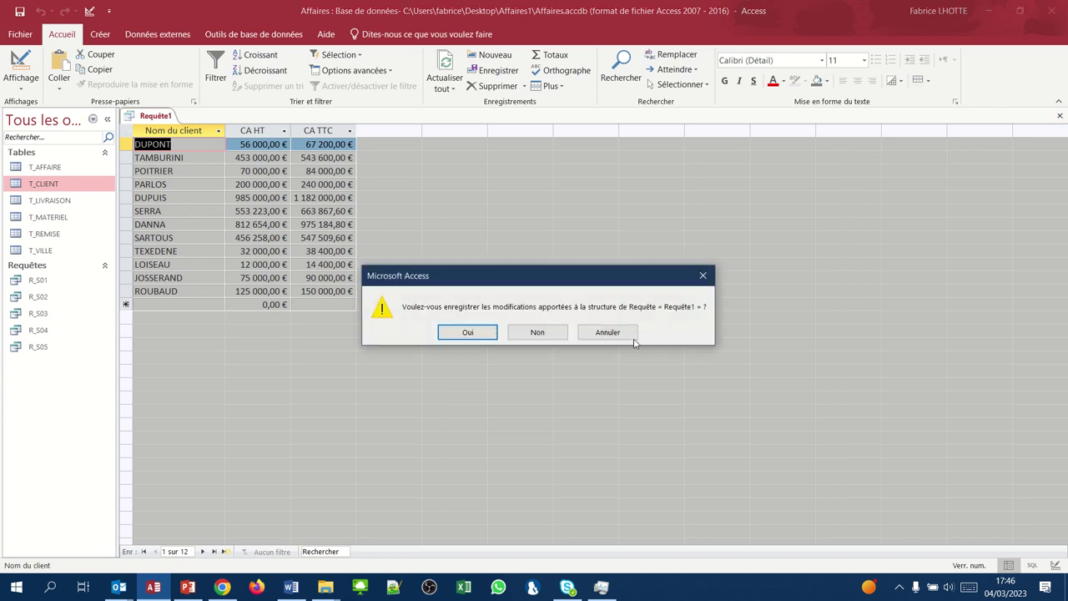
pyautogui.click(468, 332)
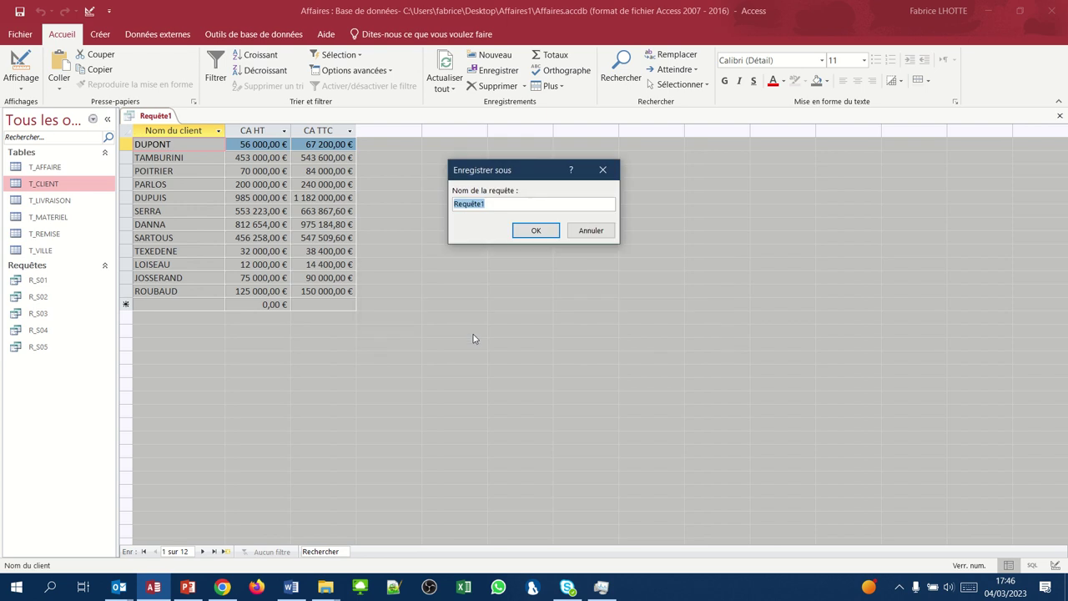
pyautogui.write('R_S06')
pyautogui.press('Return')
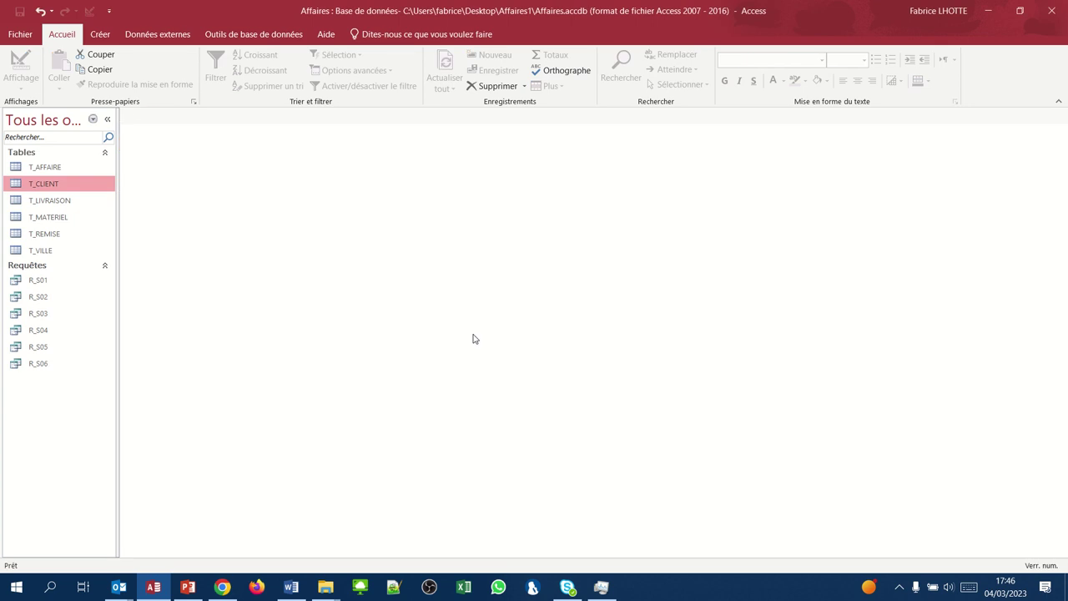